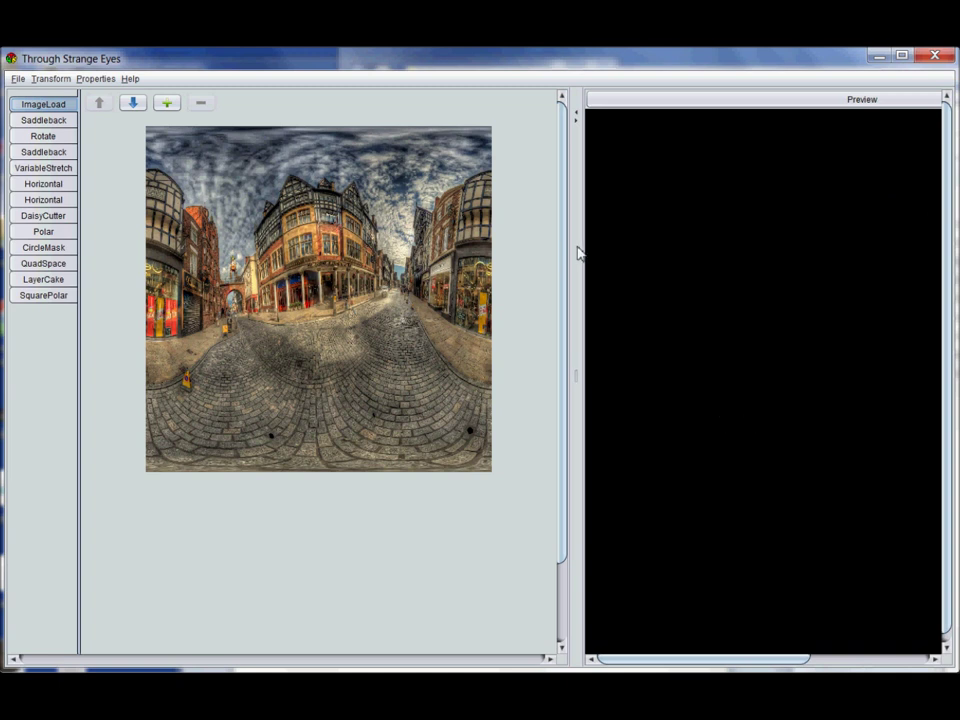
- Render the preview of the loaded transform chain and adjust the divider to view the rendered result and the full source image
{"action": "left_click_drag", "start_coordinate": [578, 254], "coordinate": [296, 229]}
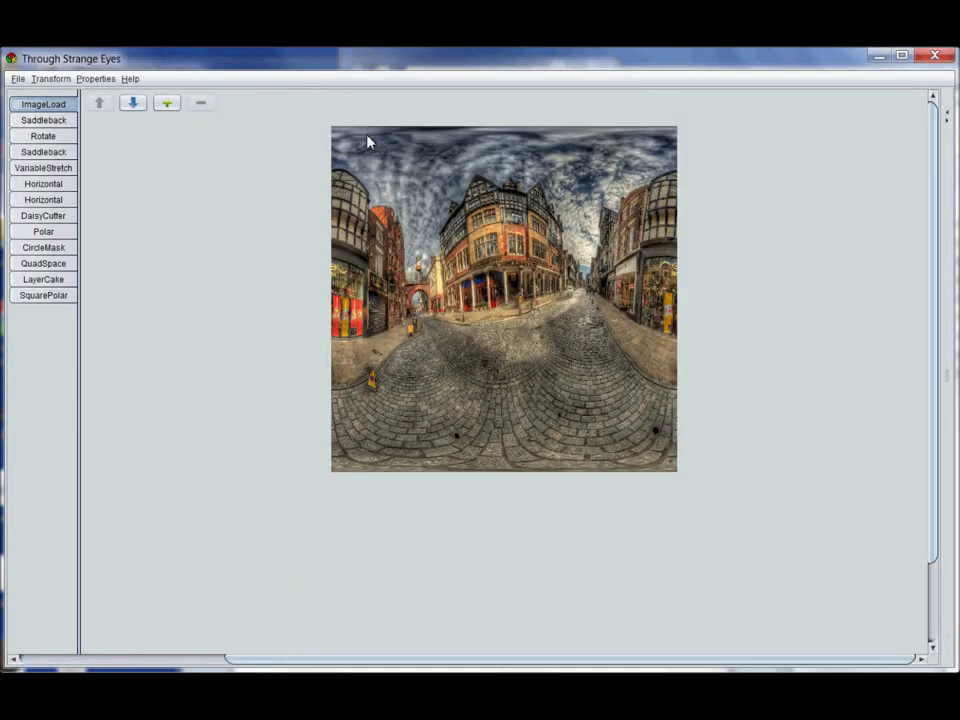
{"action": "left_click", "coordinate": [946, 104]}
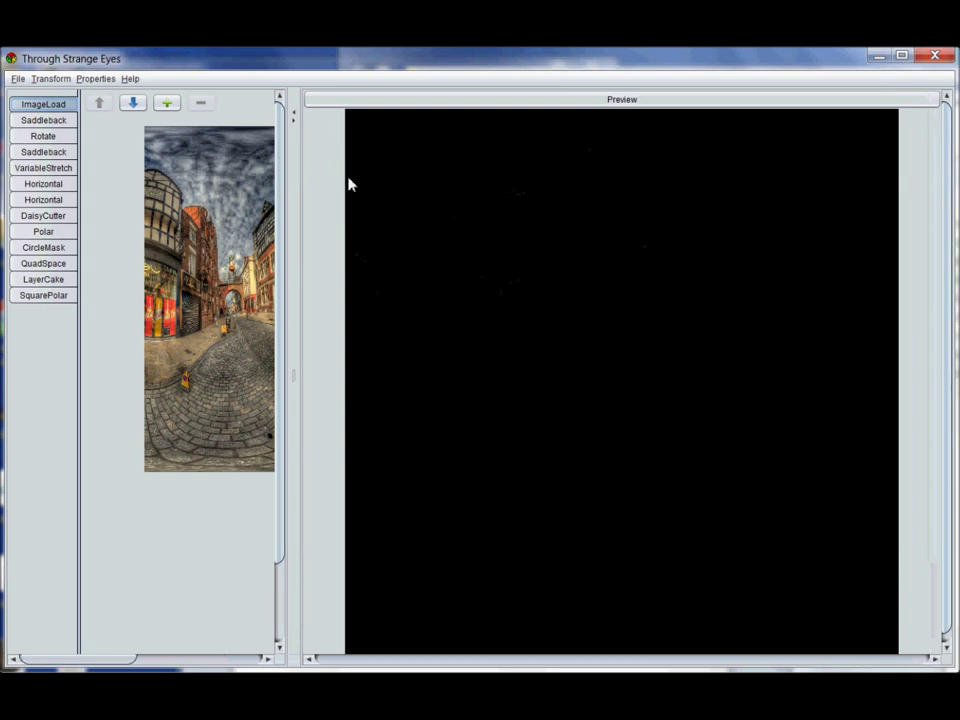
{"action": "left_click_drag", "start_coordinate": [296, 163], "coordinate": [543, 166]}
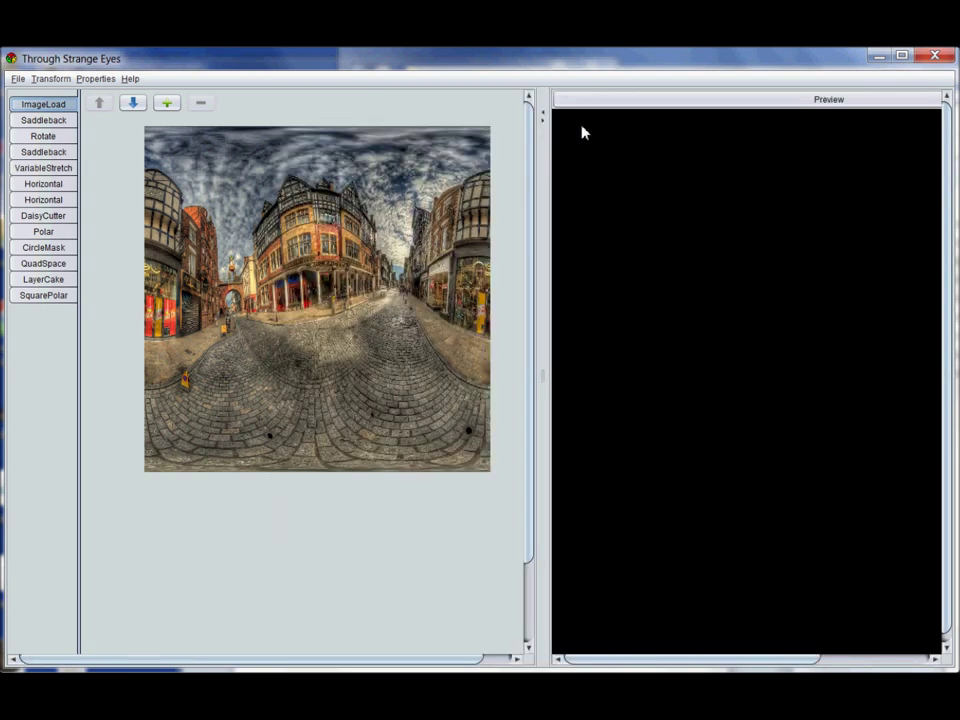
{"action": "left_click", "coordinate": [610, 104]}
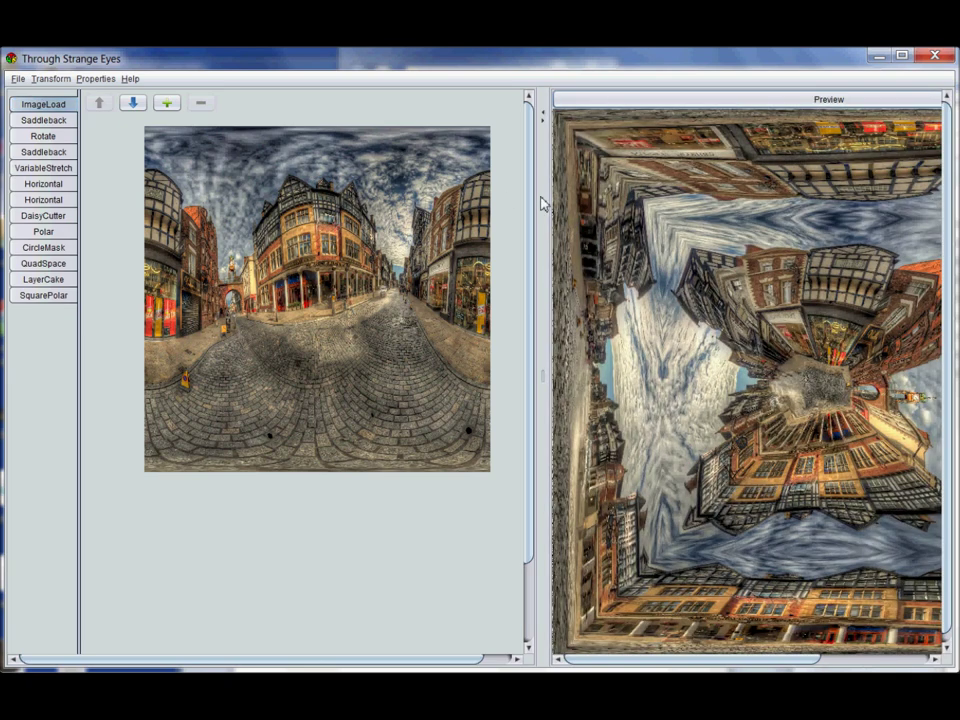
{"action": "left_click_drag", "start_coordinate": [542, 204], "coordinate": [396, 204]}
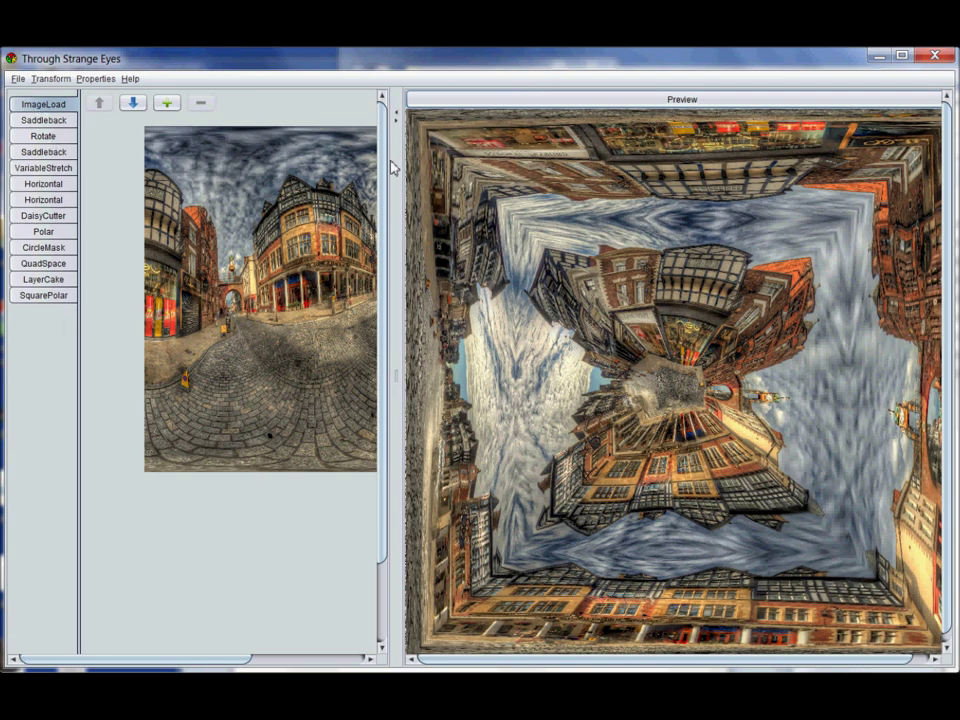
{"action": "left_click_drag", "start_coordinate": [398, 165], "coordinate": [624, 195]}
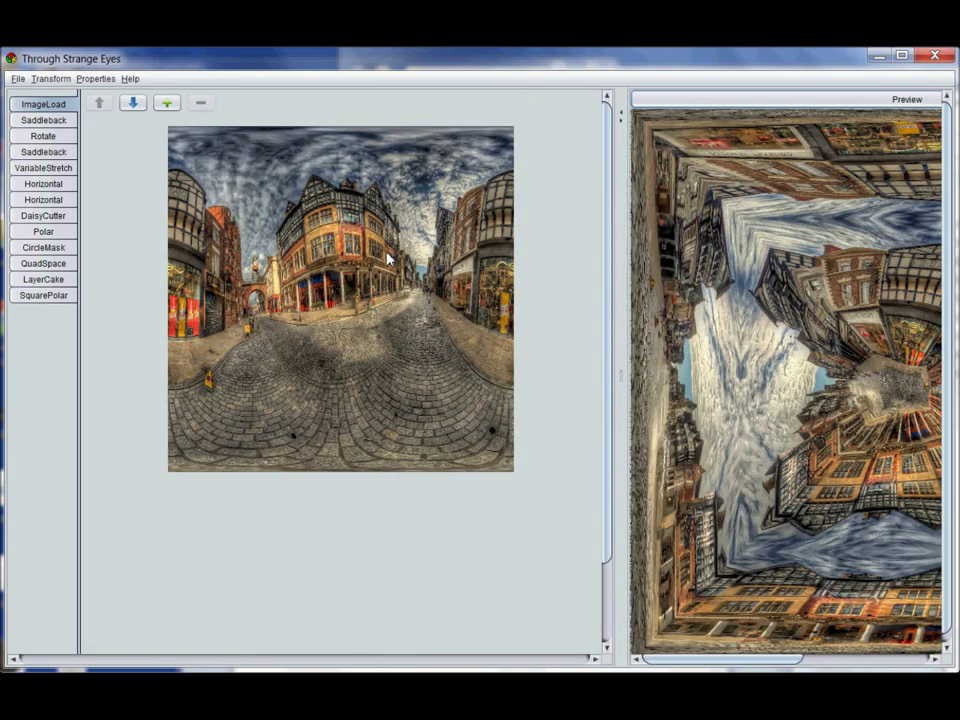
- View the first Horizontal transform's settings and replace the transform chain with the default transform
{"action": "left_click", "coordinate": [44, 104]}
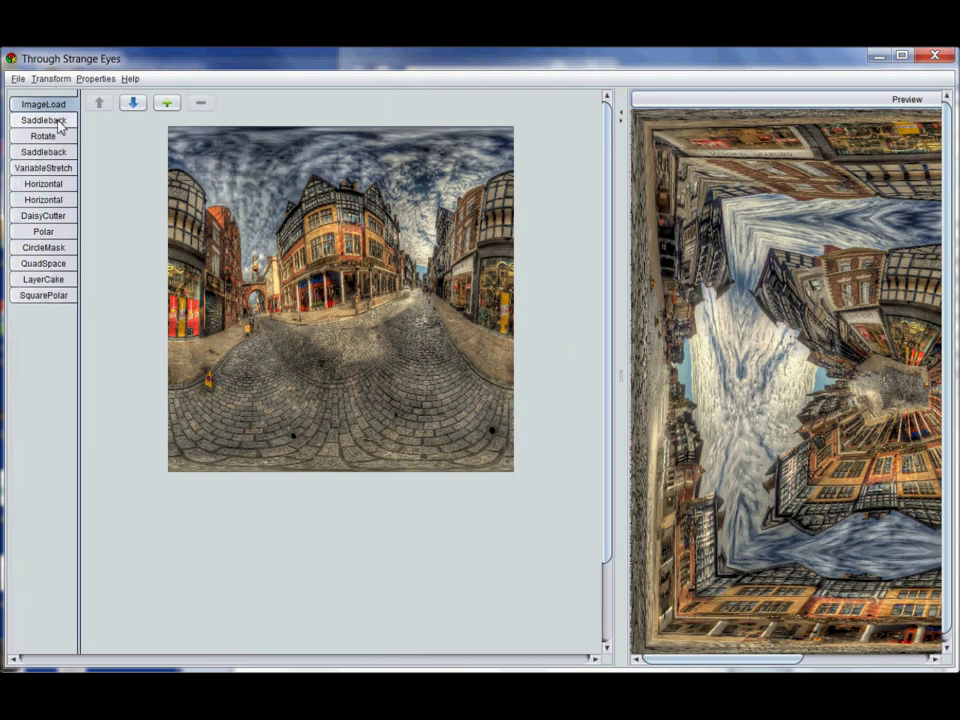
{"action": "left_click", "coordinate": [45, 186]}
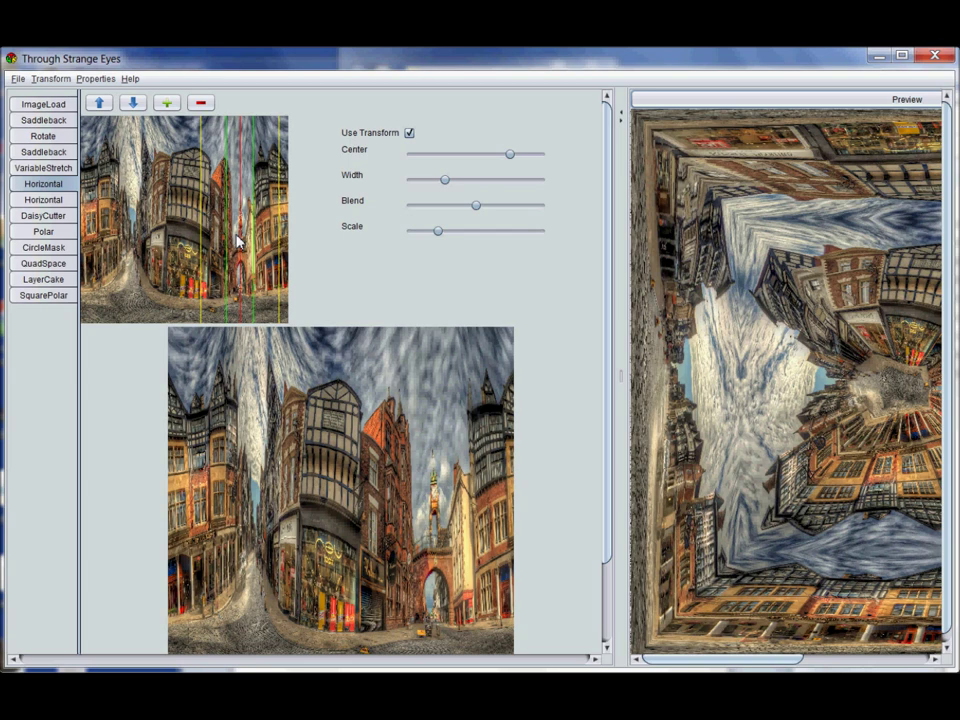
{"action": "left_click", "coordinate": [55, 82]}
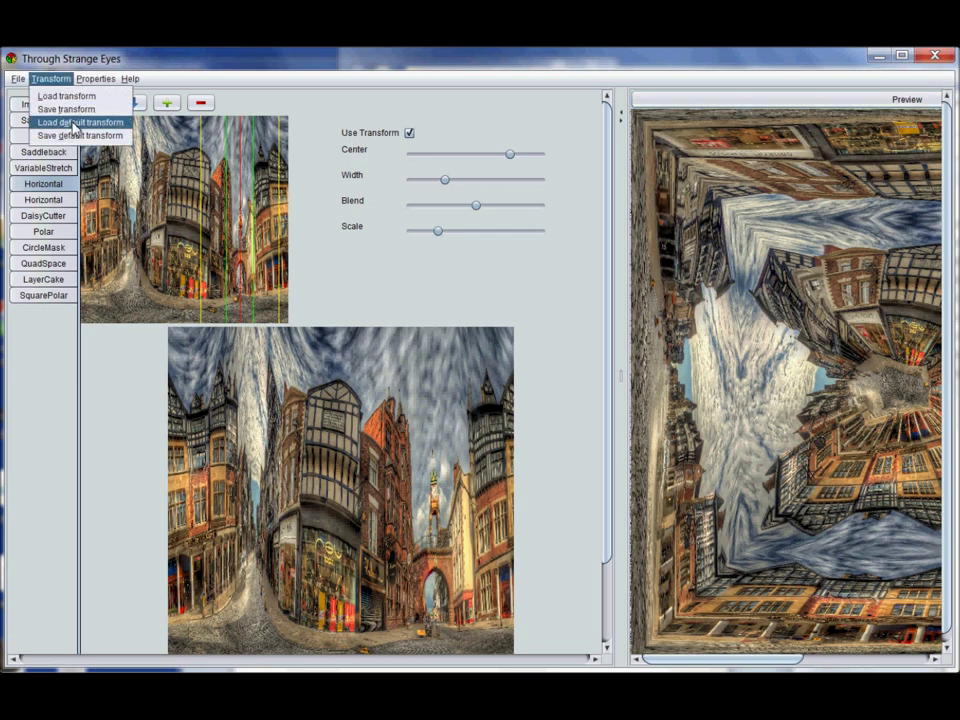
{"action": "left_click", "coordinate": [76, 123]}
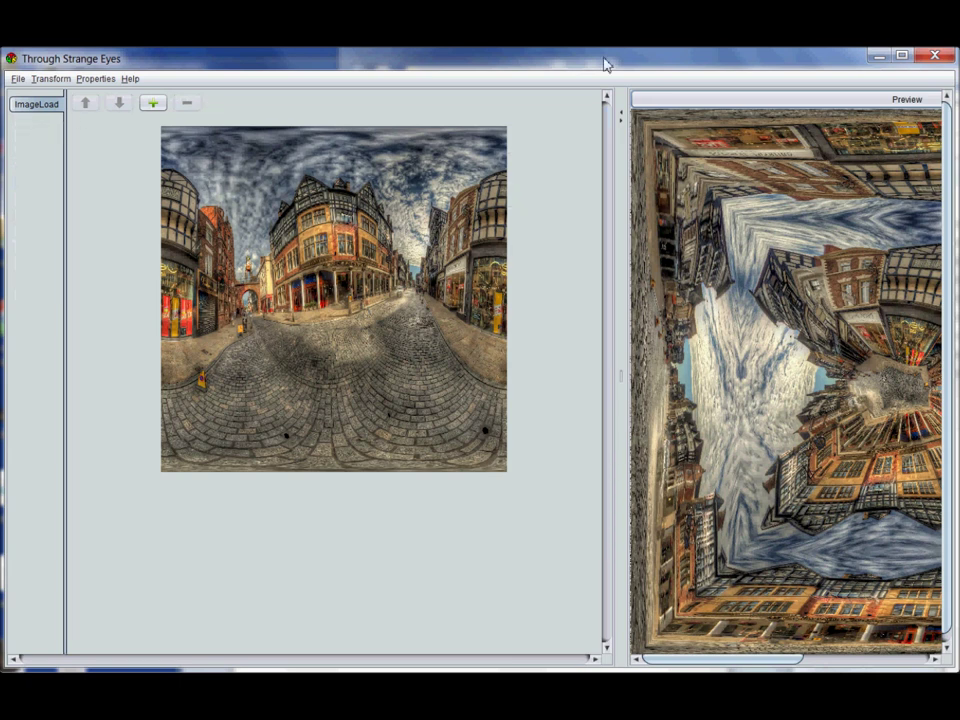
{"action": "left_click", "coordinate": [19, 79]}
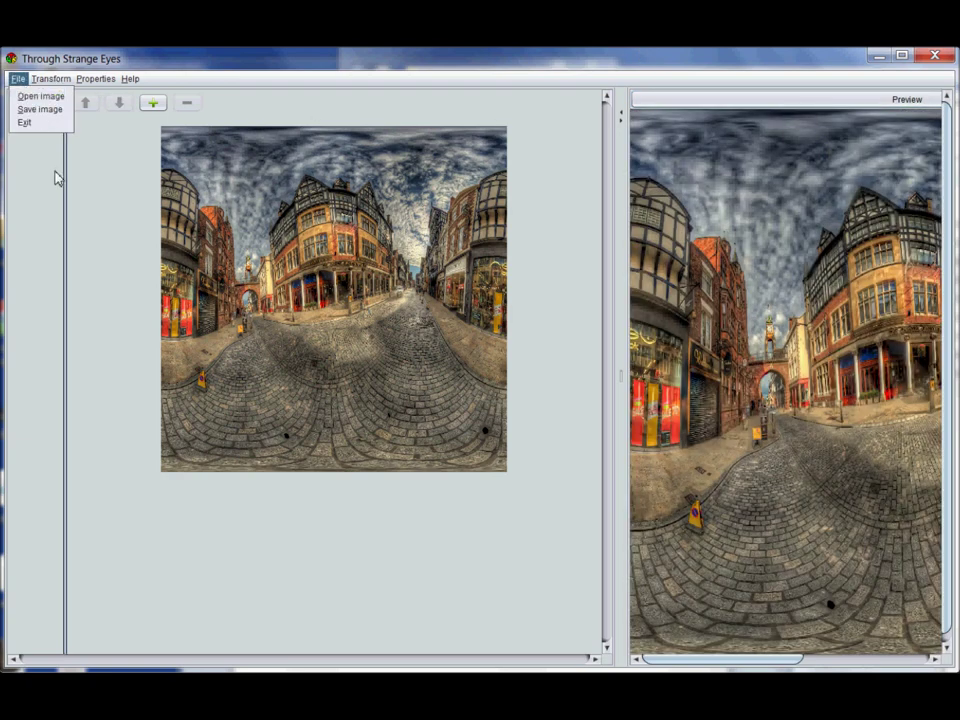
{"action": "left_click", "coordinate": [67, 135]}
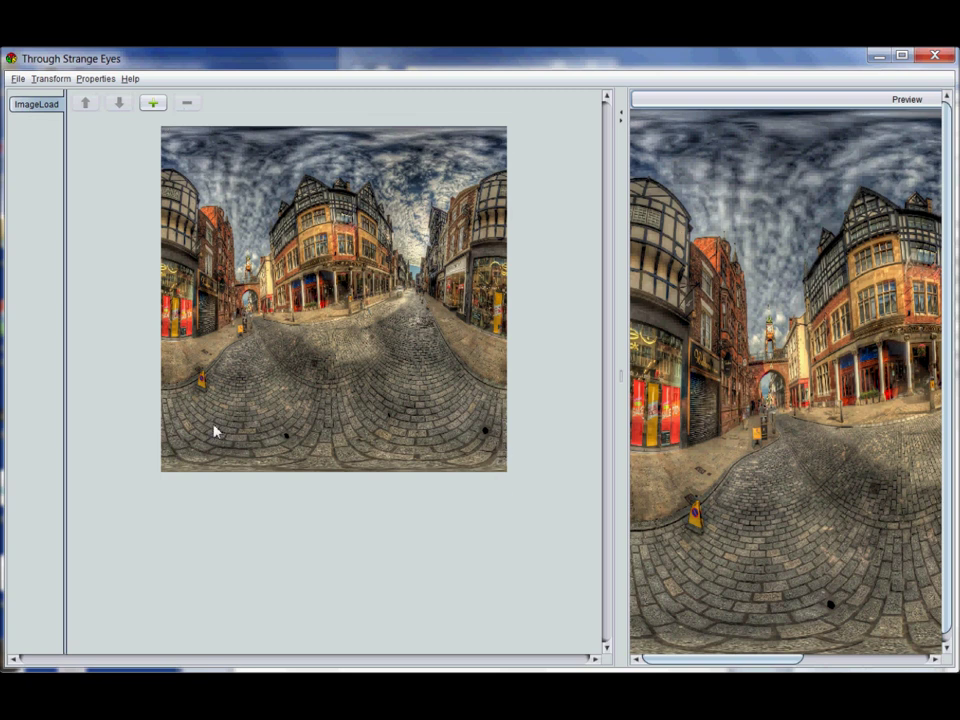
- Add a VariableStretch transform after the loaded image
{"action": "left_click", "coordinate": [153, 104]}
{"action": "key", "text": "v"}
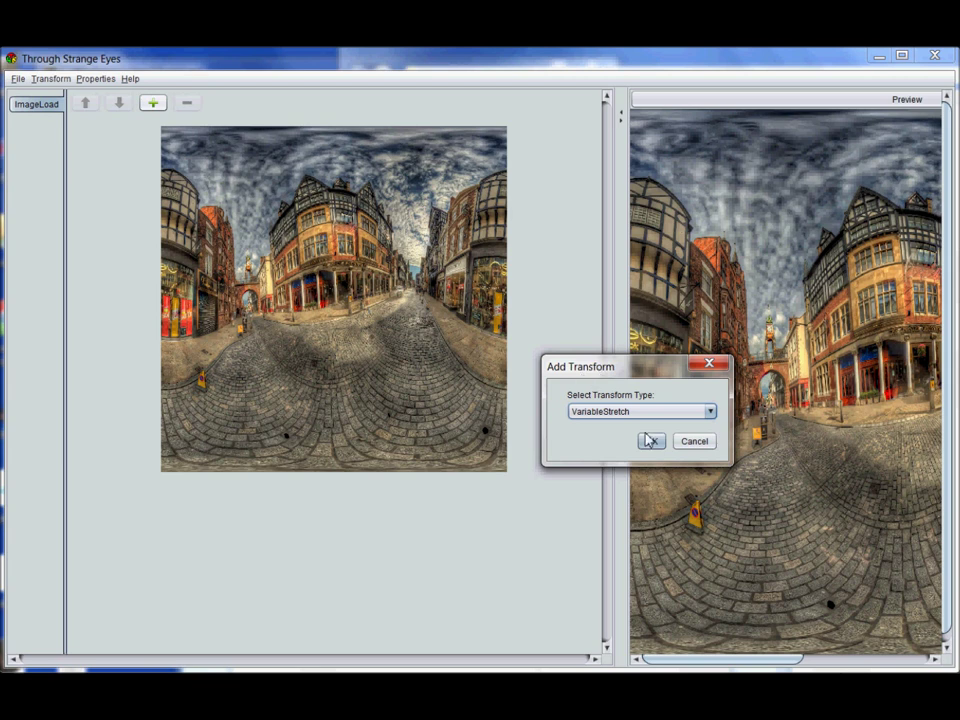
{"action": "left_click", "coordinate": [711, 415]}
{"action": "scroll", "coordinate": [707, 441], "scroll_direction": "up", "scroll_amount": 5}
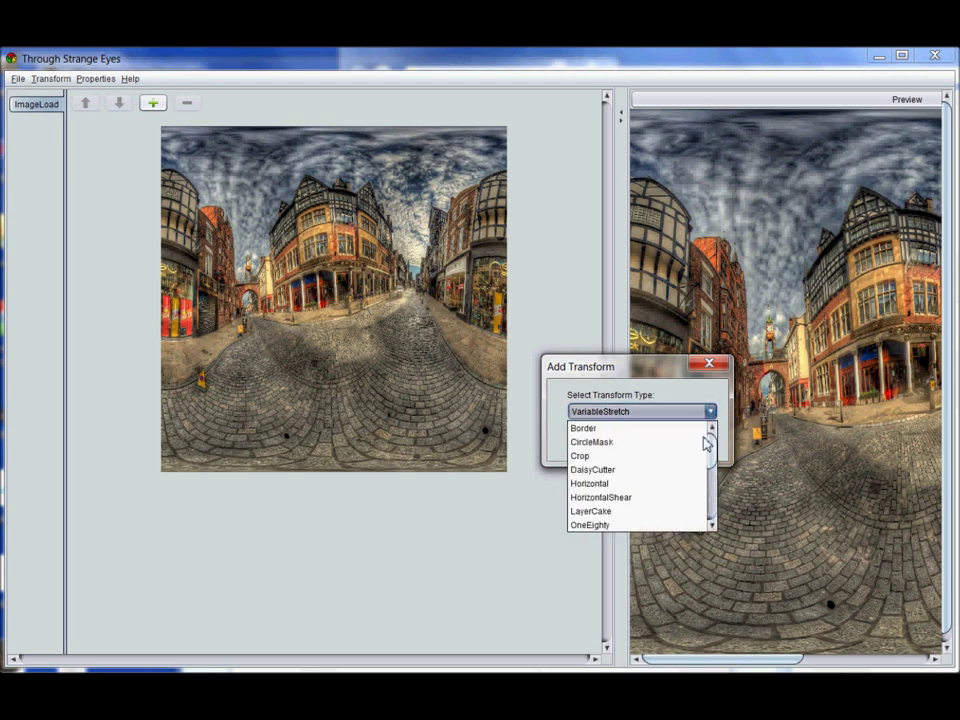
{"action": "left_click_drag", "start_coordinate": [707, 441], "coordinate": [606, 521]}
{"action": "left_click", "coordinate": [606, 497]}
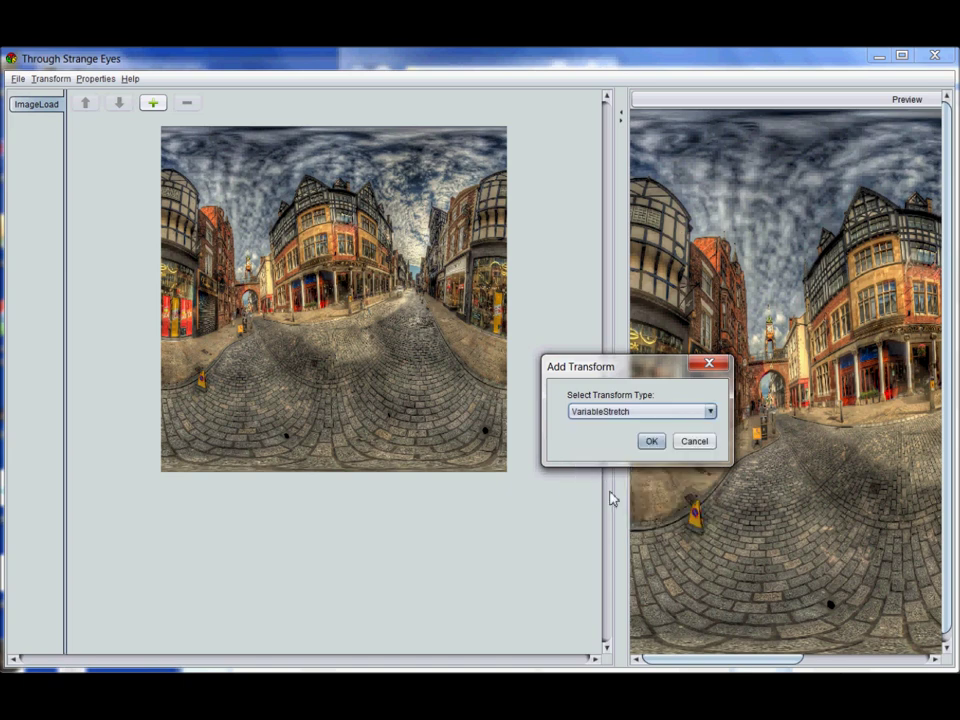
{"action": "left_click", "coordinate": [652, 443]}
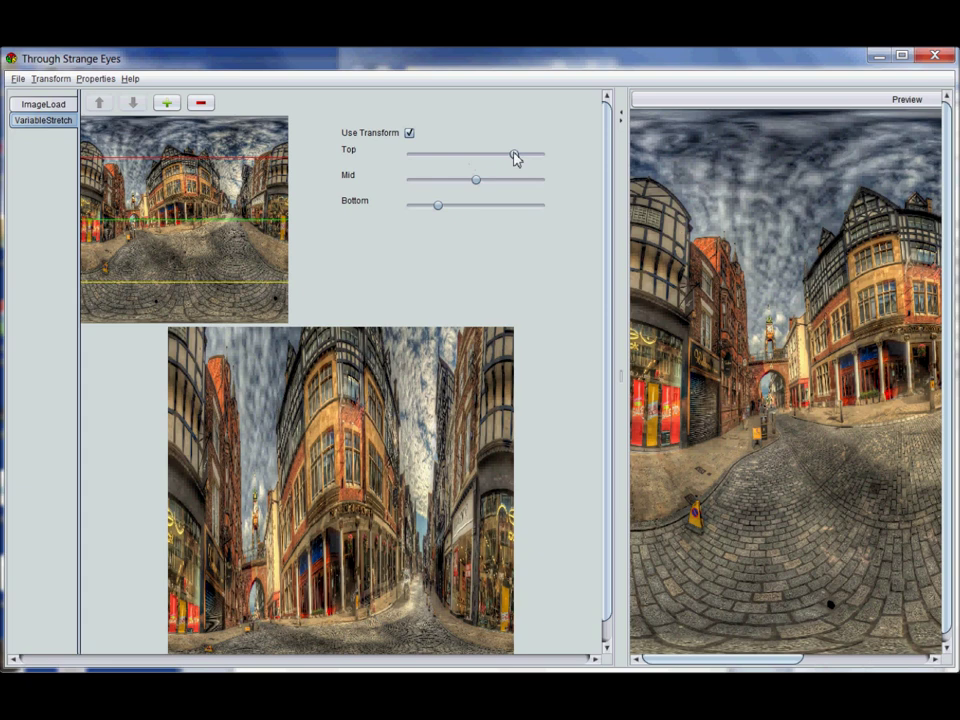
- Lower the VariableStretch Top line slightly, raise the Bottom line to just below Mid, and render the preview
{"action": "mouse_move", "coordinate": [515, 157]}
{"action": "left_mouse_down"}
{"action": "mouse_move", "coordinate": [489, 158]}
{"action": "mouse_move", "coordinate": [533, 157]}
{"action": "mouse_move", "coordinate": [453, 163]}
{"action": "mouse_move", "coordinate": [535, 154]}
{"action": "mouse_move", "coordinate": [501, 152]}
{"action": "mouse_move", "coordinate": [522, 156]}
{"action": "mouse_move", "coordinate": [513, 156]}
{"action": "left_mouse_up"}
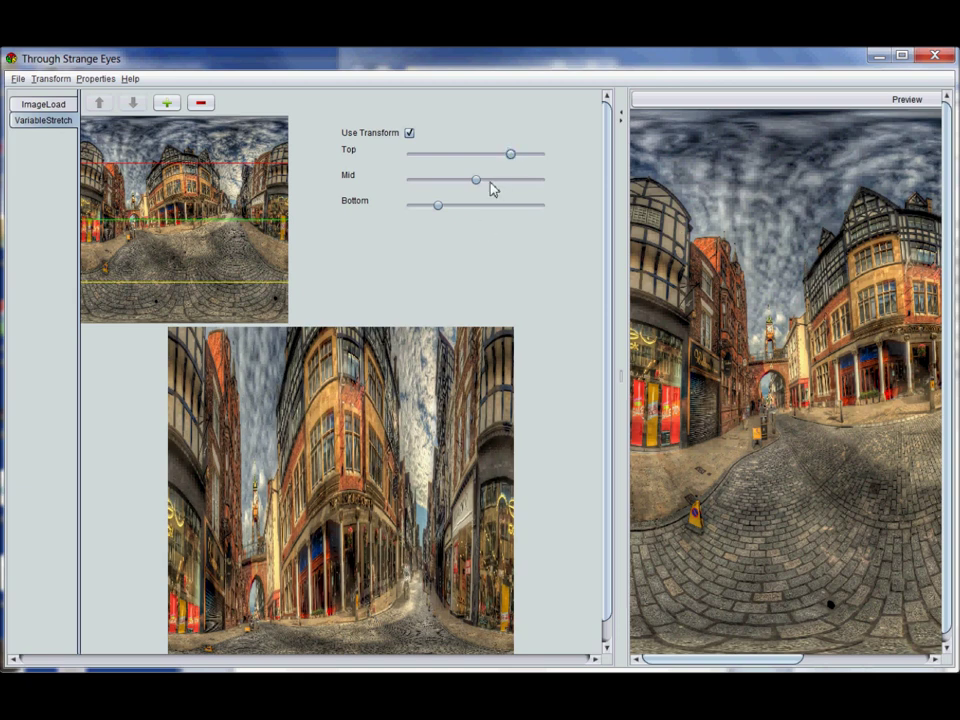
{"action": "mouse_move", "coordinate": [438, 207]}
{"action": "left_mouse_down"}
{"action": "mouse_move", "coordinate": [485, 207]}
{"action": "mouse_move", "coordinate": [421, 207]}
{"action": "mouse_move", "coordinate": [435, 207]}
{"action": "left_mouse_up"}
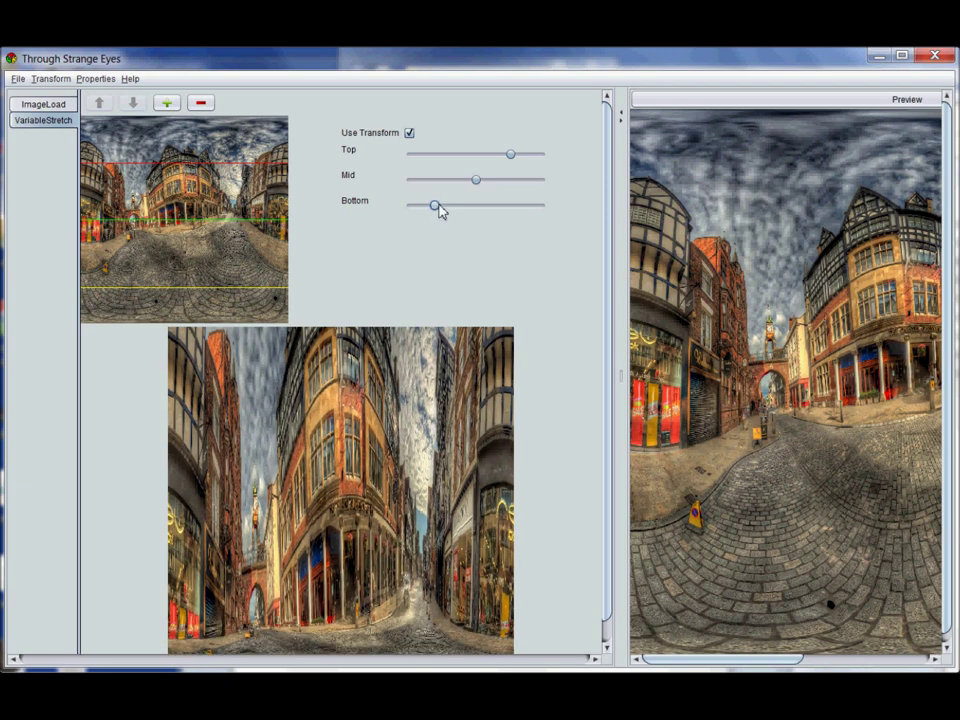
{"action": "left_click_drag", "start_coordinate": [440, 207], "coordinate": [476, 225]}
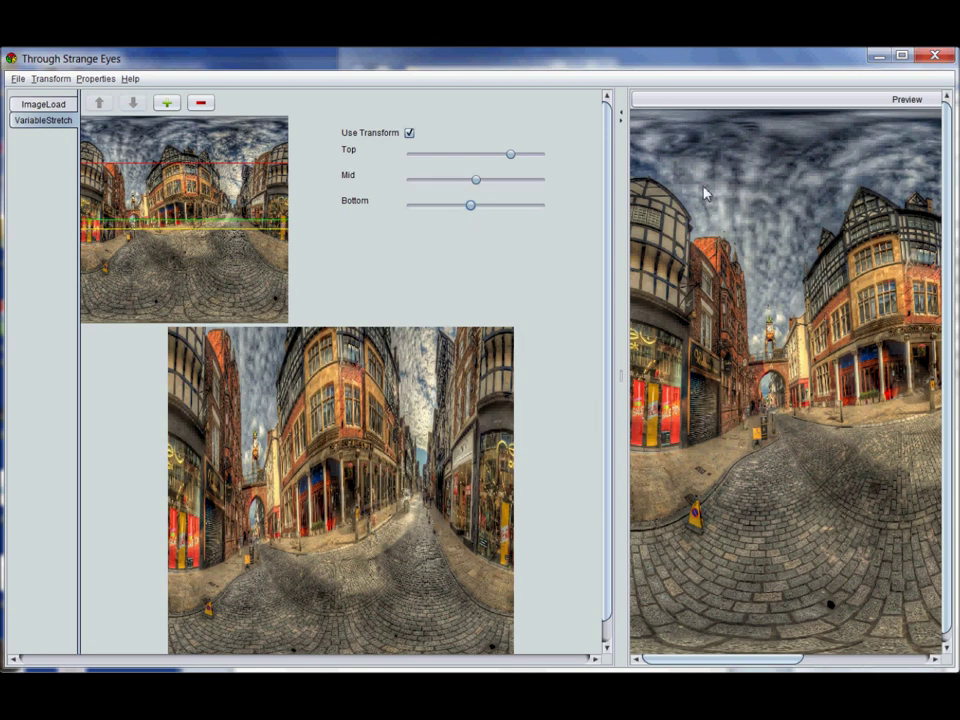
{"action": "left_click", "coordinate": [693, 100]}
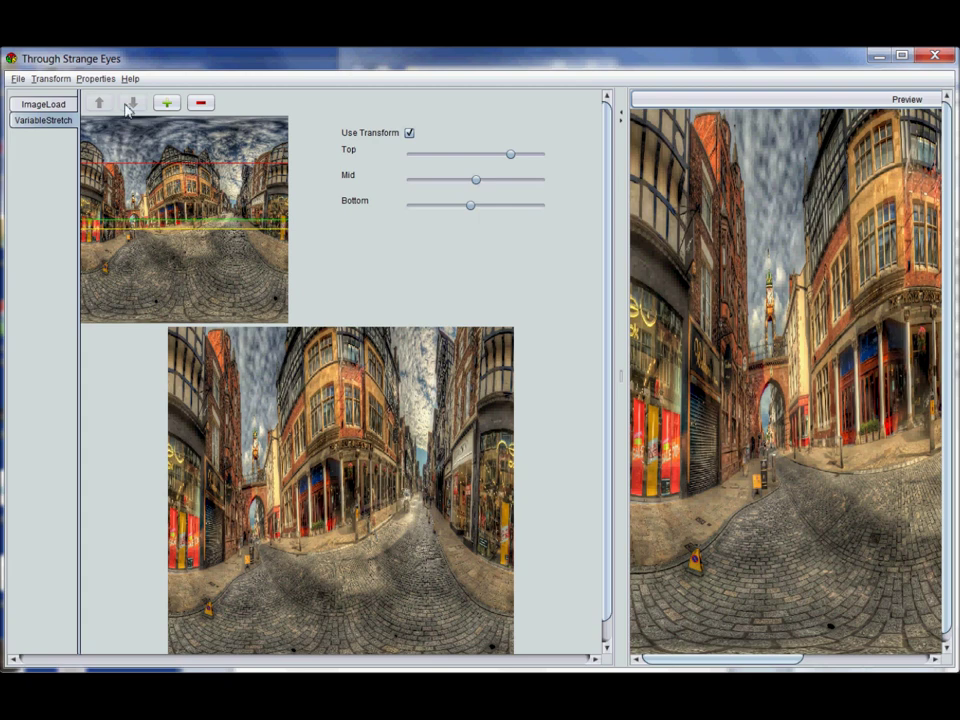
- Add a Polar transform after the VariableStretch transform
{"action": "left_click", "coordinate": [166, 104]}
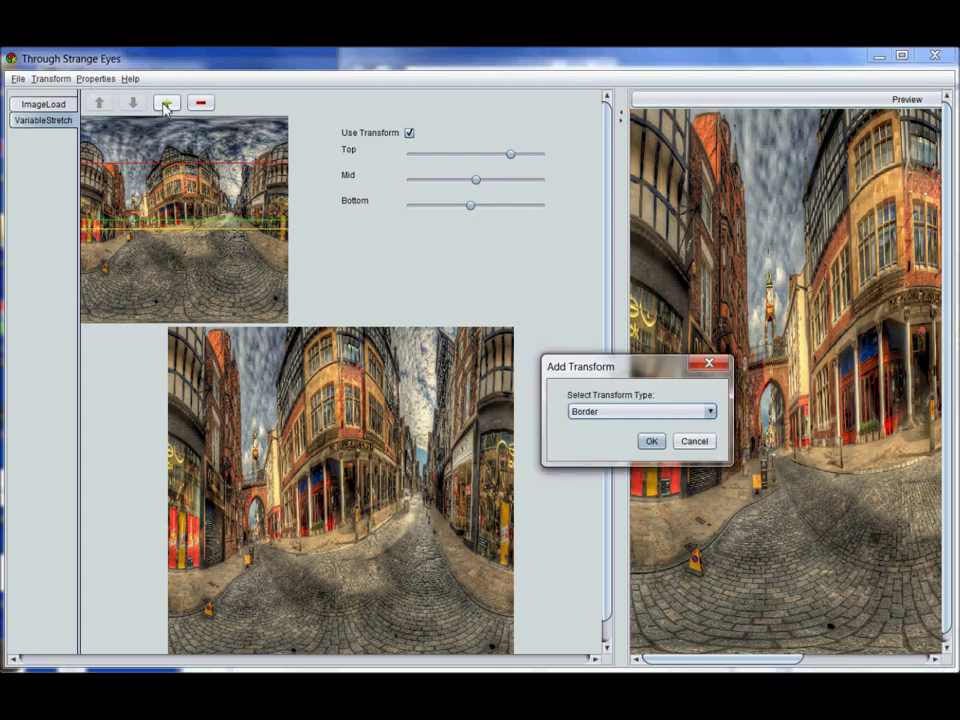
{"action": "key", "text": "Down"}
{"action": "key", "text": "Return"}
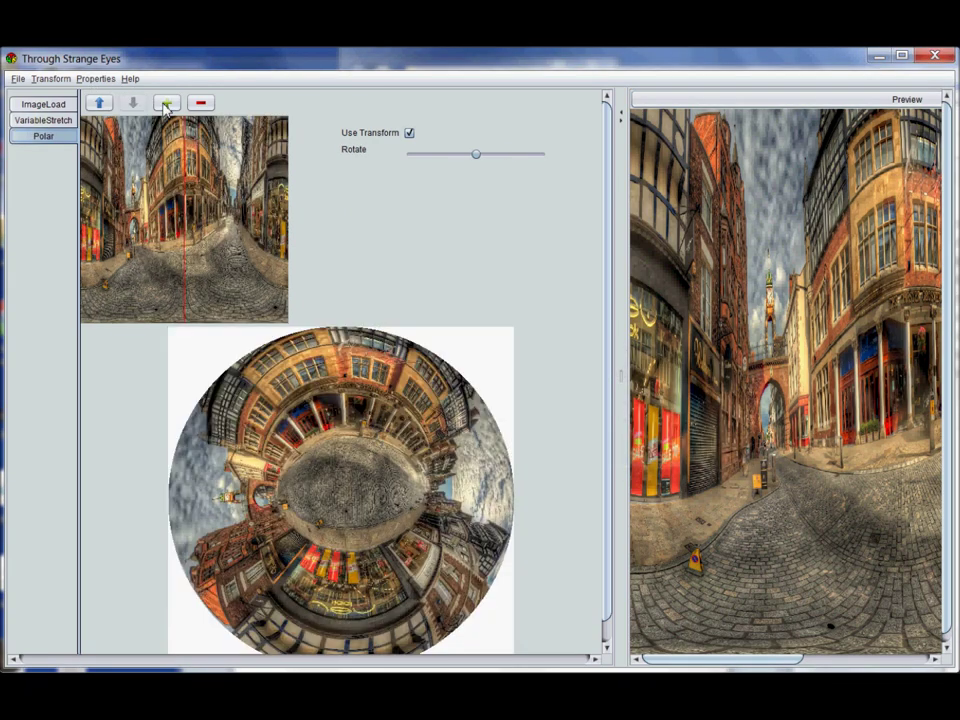
- Add a CircleMask transform, reduce its Blend to near the minimum, and render the preview in a wider preview area
{"action": "left_click", "coordinate": [167, 102]}
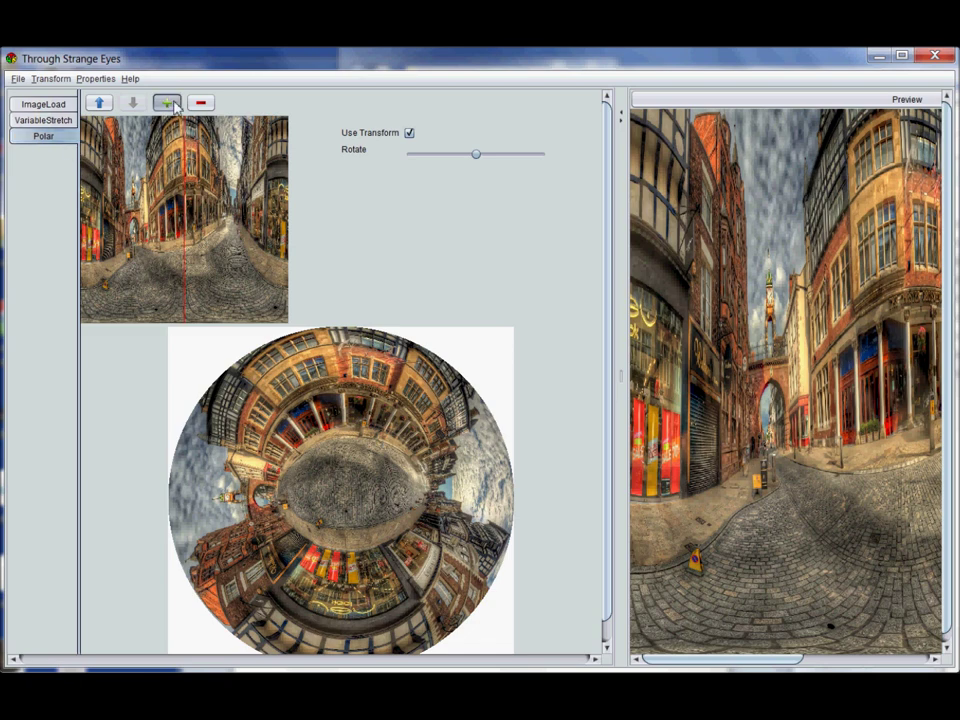
{"action": "key", "text": "Down"}
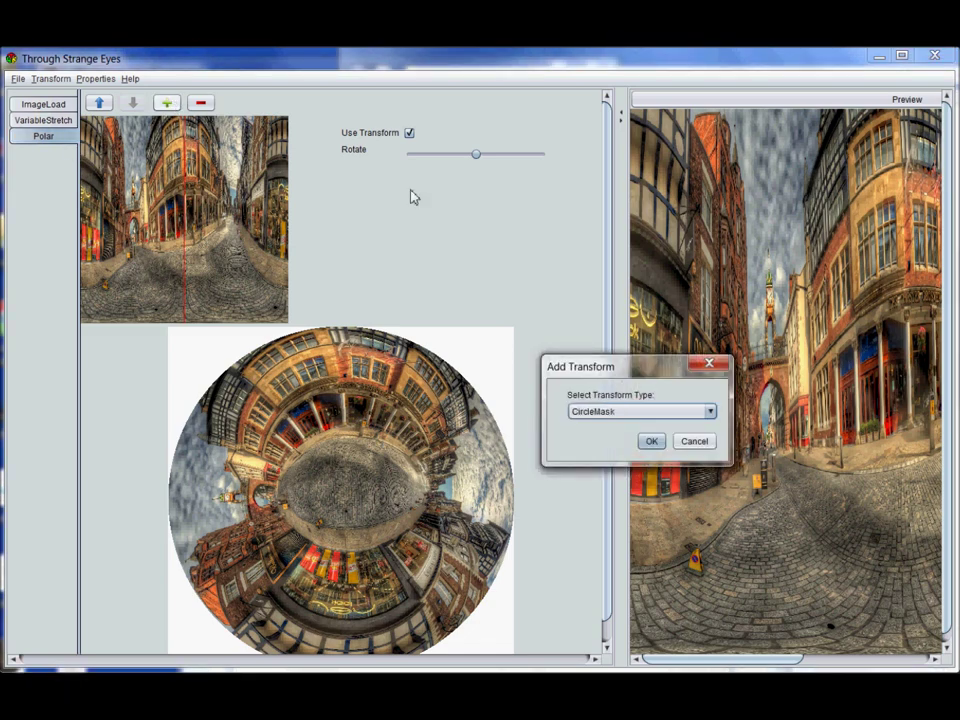
{"action": "left_click", "coordinate": [648, 443]}
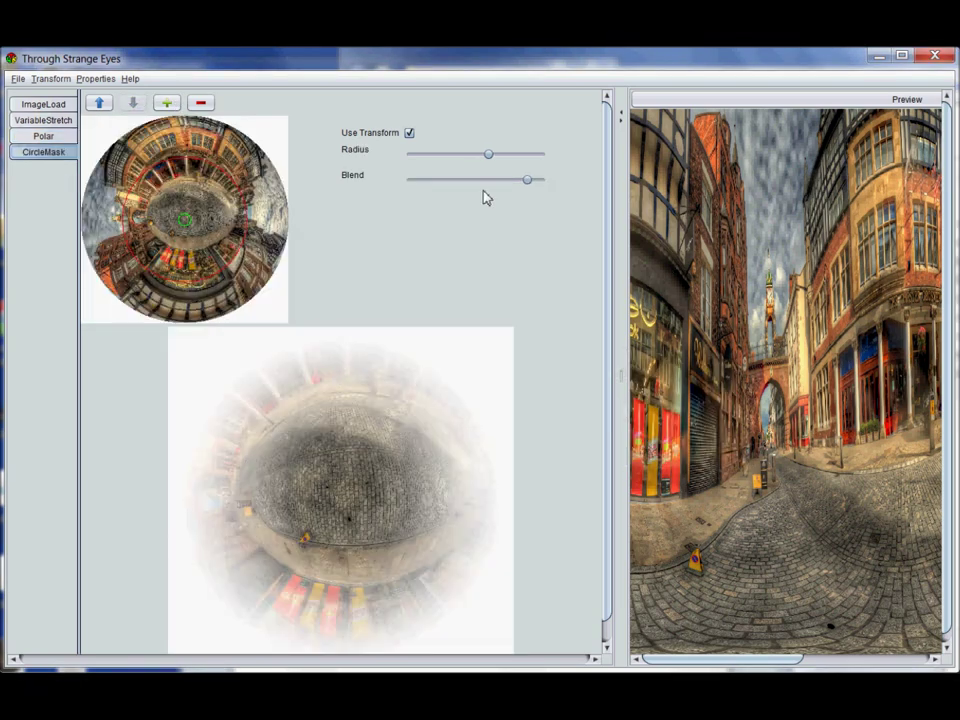
{"action": "left_click_drag", "start_coordinate": [532, 183], "coordinate": [424, 191]}
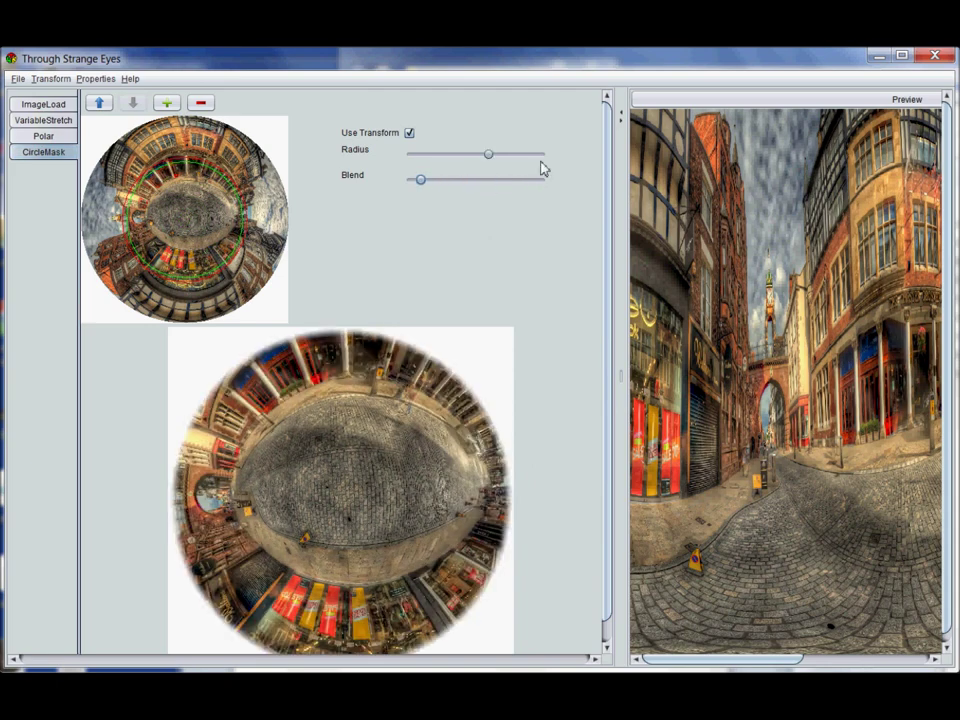
{"action": "left_click", "coordinate": [749, 105]}
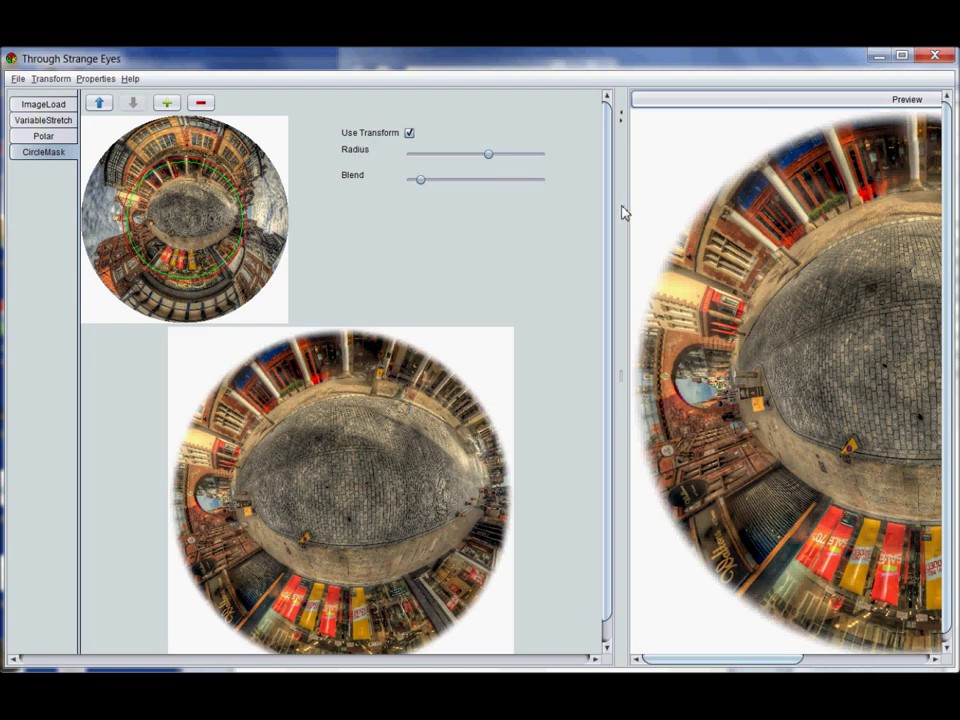
{"action": "left_click_drag", "start_coordinate": [621, 212], "coordinate": [566, 216]}
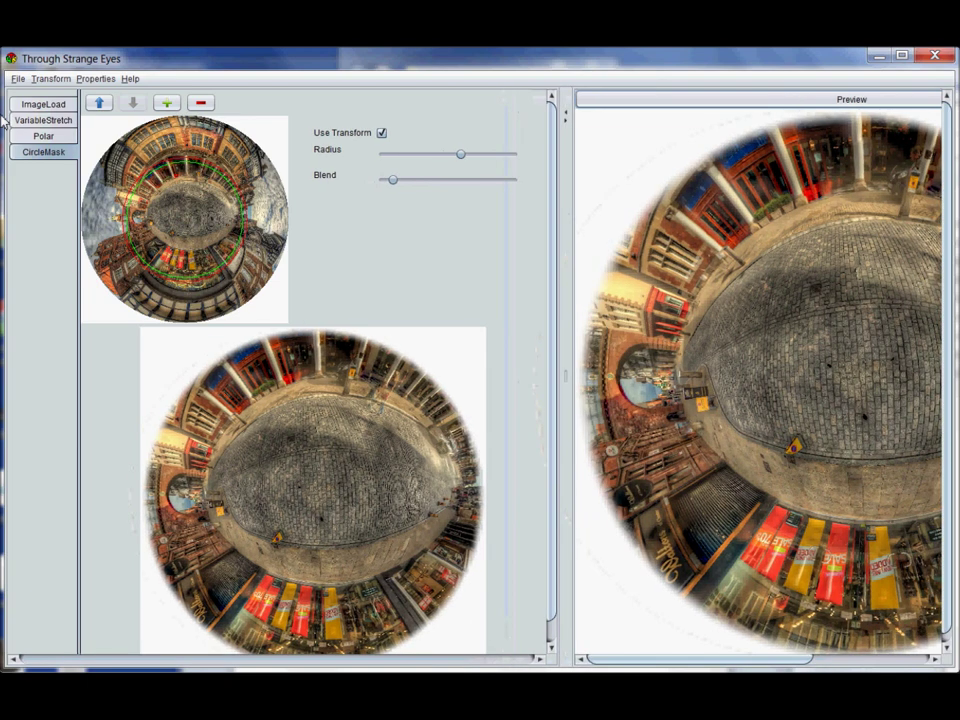
- In VariableStretch, lower the Bottom line onto the near cobbles, raise the Top line into the upper sky, and render the preview
{"action": "left_click", "coordinate": [42, 121]}
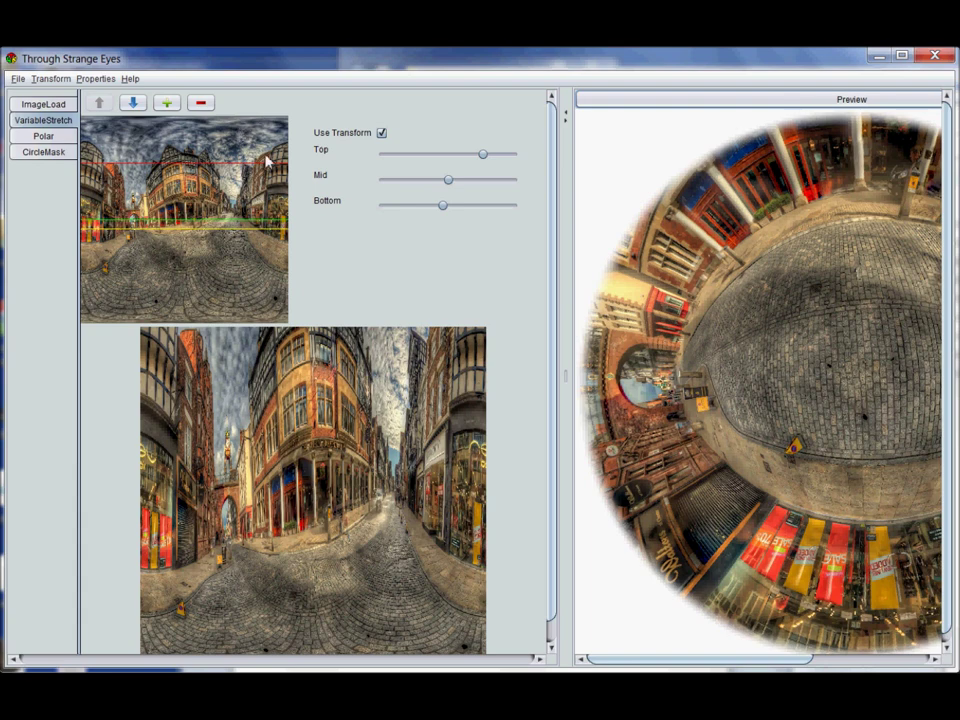
{"action": "left_click_drag", "start_coordinate": [445, 211], "coordinate": [406, 216]}
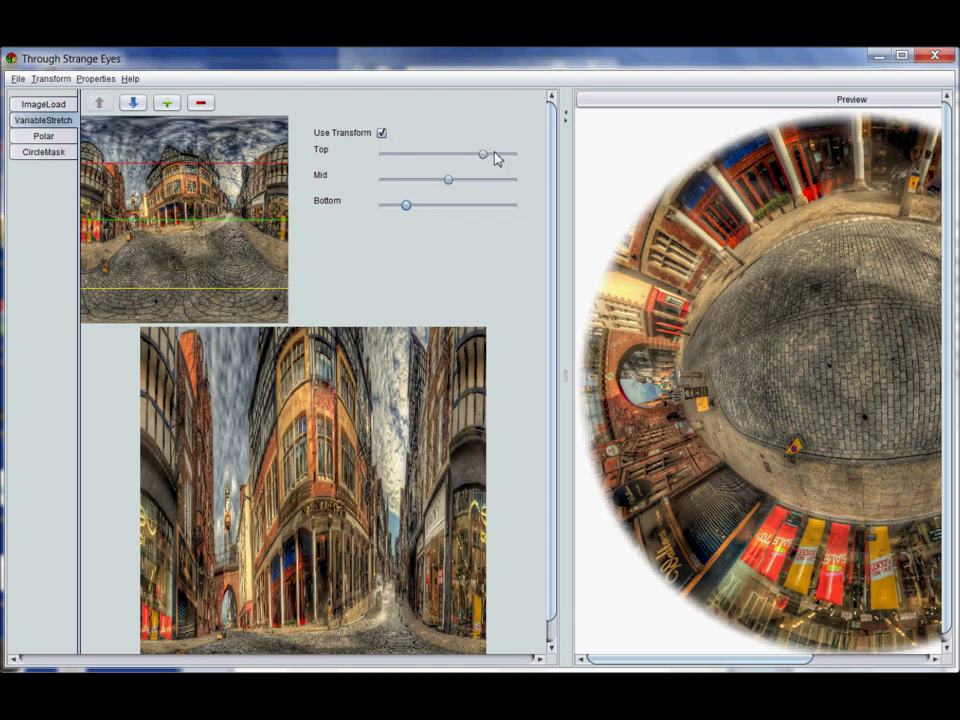
{"action": "left_click_drag", "start_coordinate": [484, 157], "coordinate": [503, 158]}
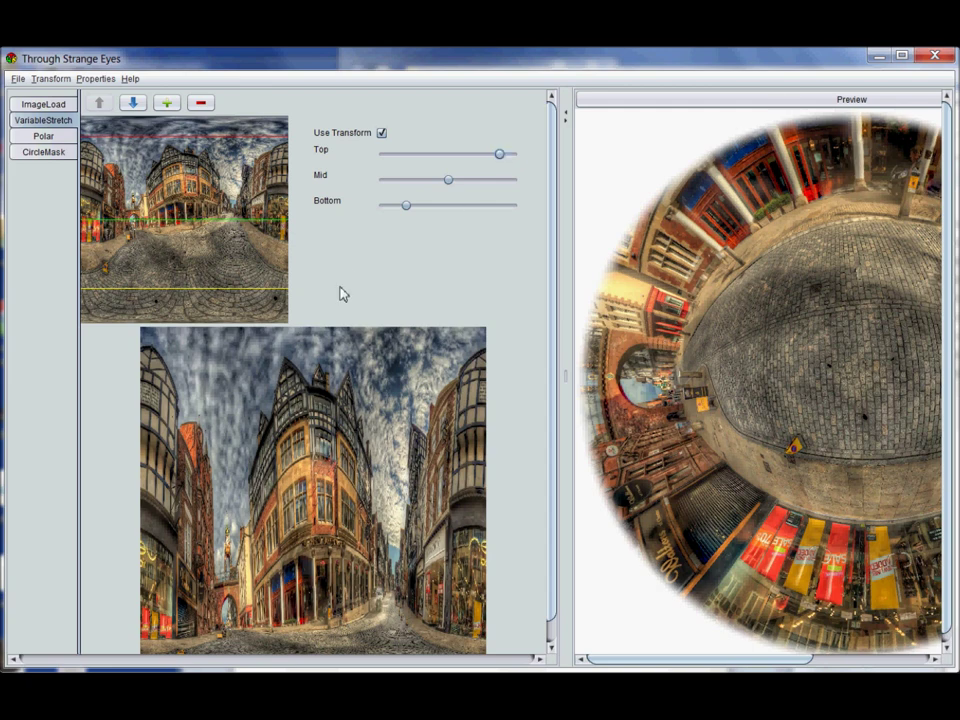
{"action": "left_click", "coordinate": [633, 102]}
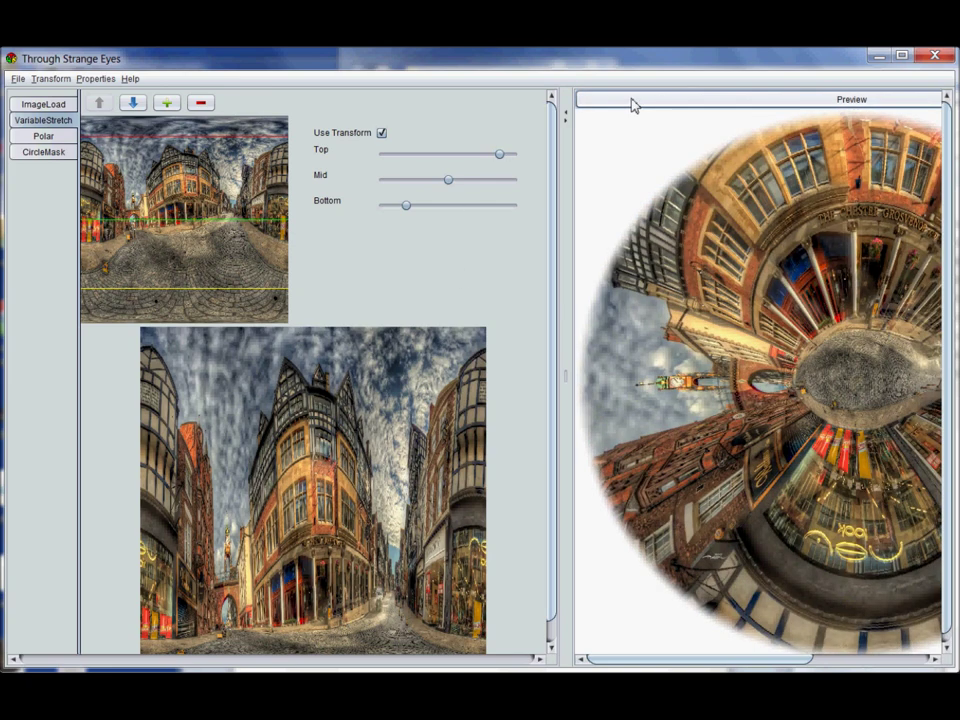
- Set the CircleMask Radius to its maximum and reduce the Blend slightly
{"action": "left_click", "coordinate": [53, 154]}
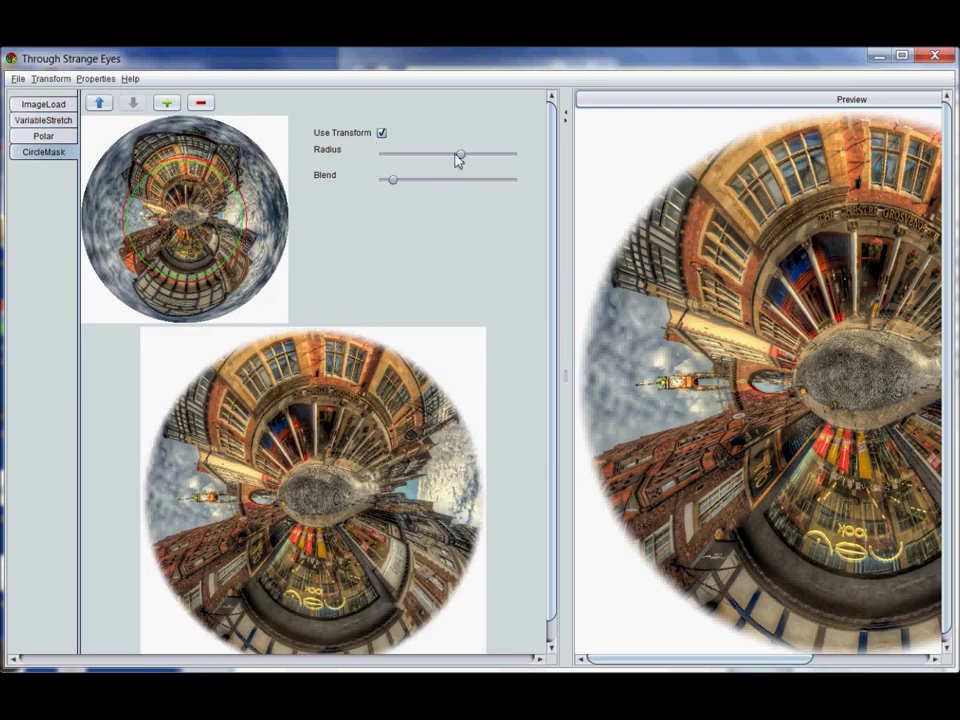
{"action": "left_click_drag", "start_coordinate": [457, 157], "coordinate": [538, 156]}
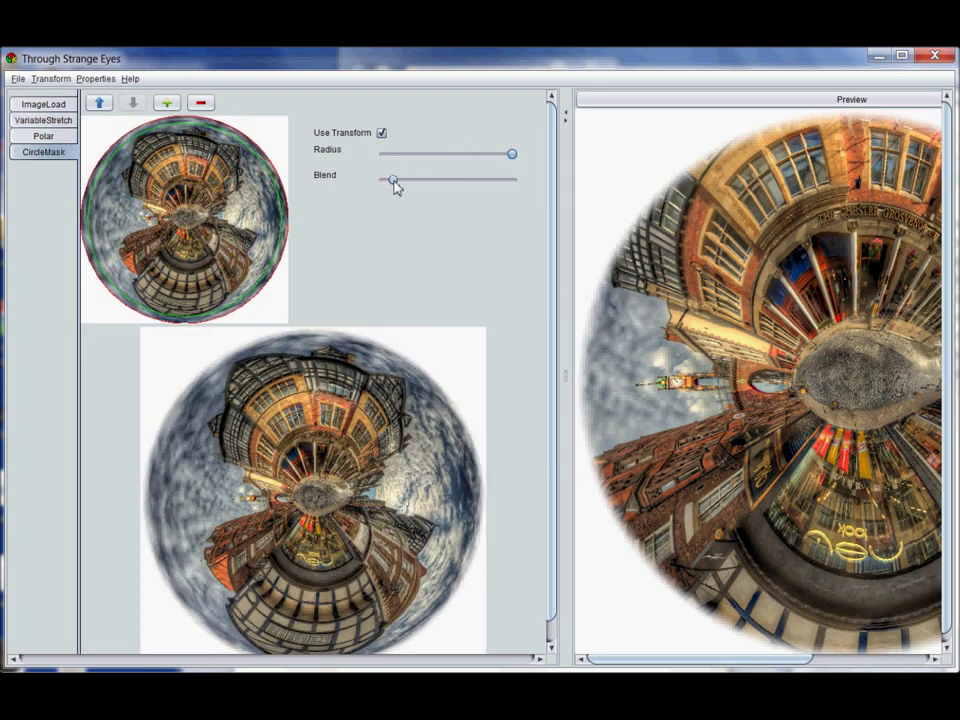
{"action": "left_click_drag", "start_coordinate": [395, 186], "coordinate": [390, 183]}
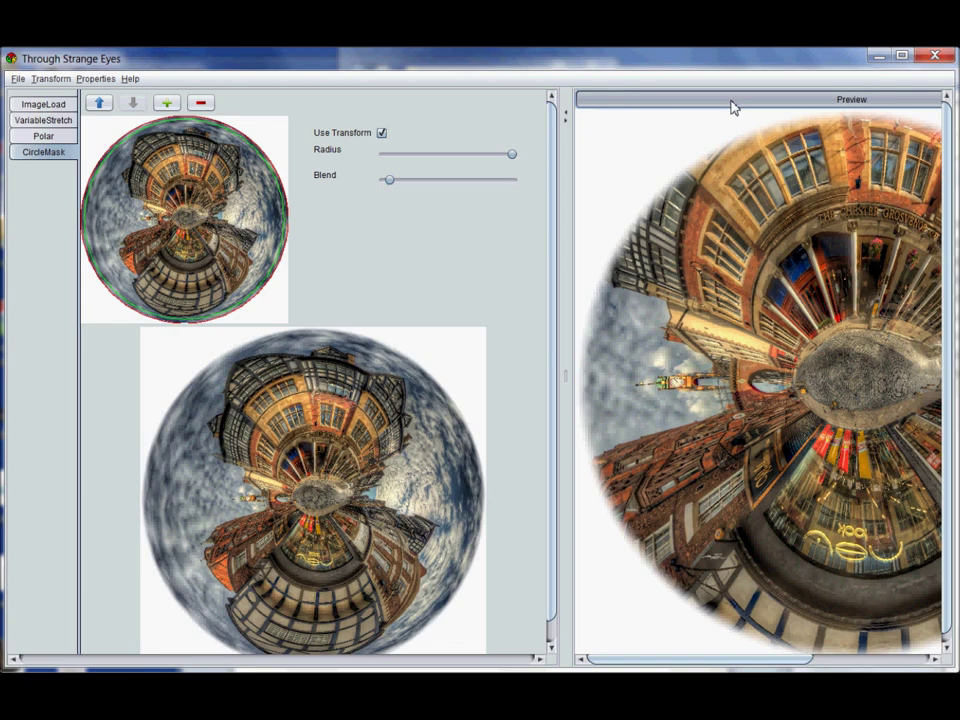
- In VariableStretch, raise the Bottom line onto the cobbles closer to the Mid line and render the preview
{"action": "left_click", "coordinate": [45, 120]}
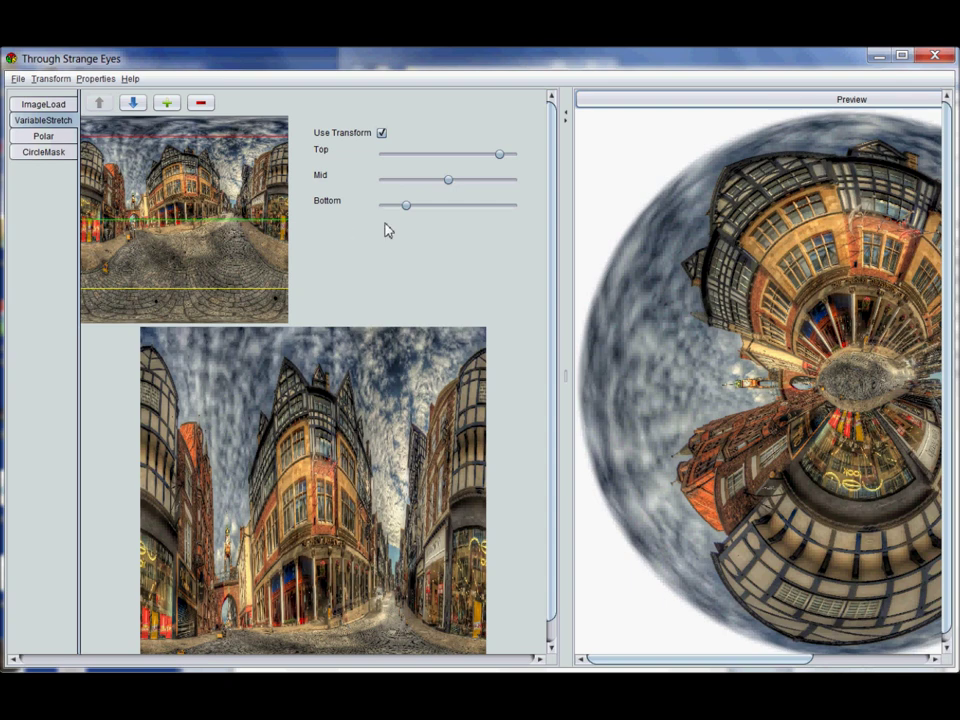
{"action": "left_click_drag", "start_coordinate": [407, 206], "coordinate": [431, 205]}
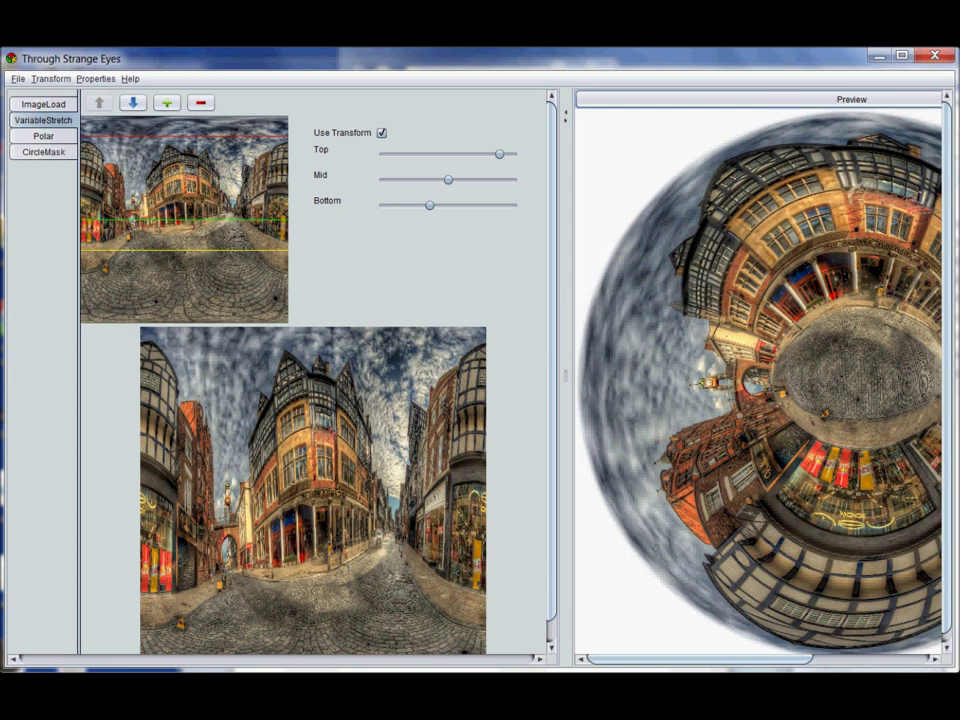
- Compare the rendered preview with the VariableStretch transform disabled and enabled again
{"action": "left_click", "coordinate": [381, 133]}
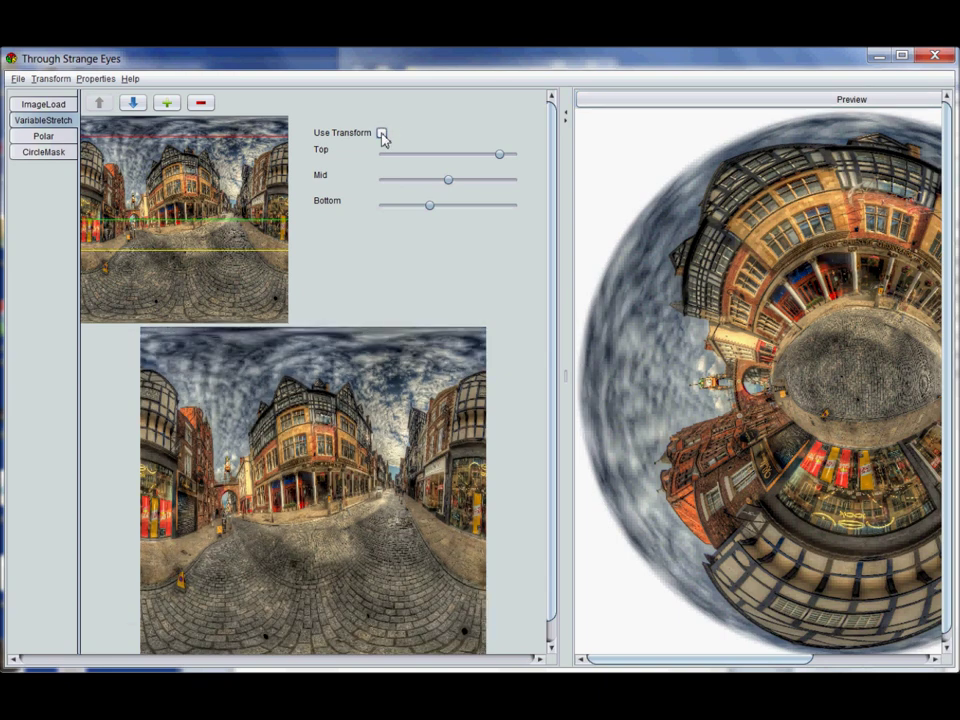
{"action": "left_click", "coordinate": [721, 101]}
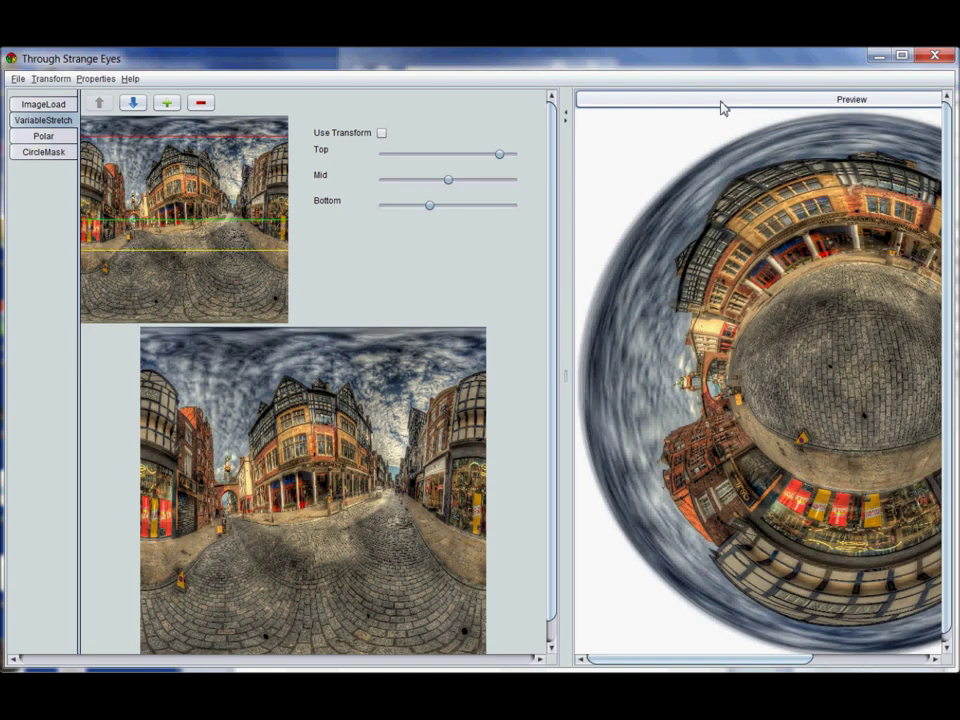
{"action": "left_click", "coordinate": [381, 133]}
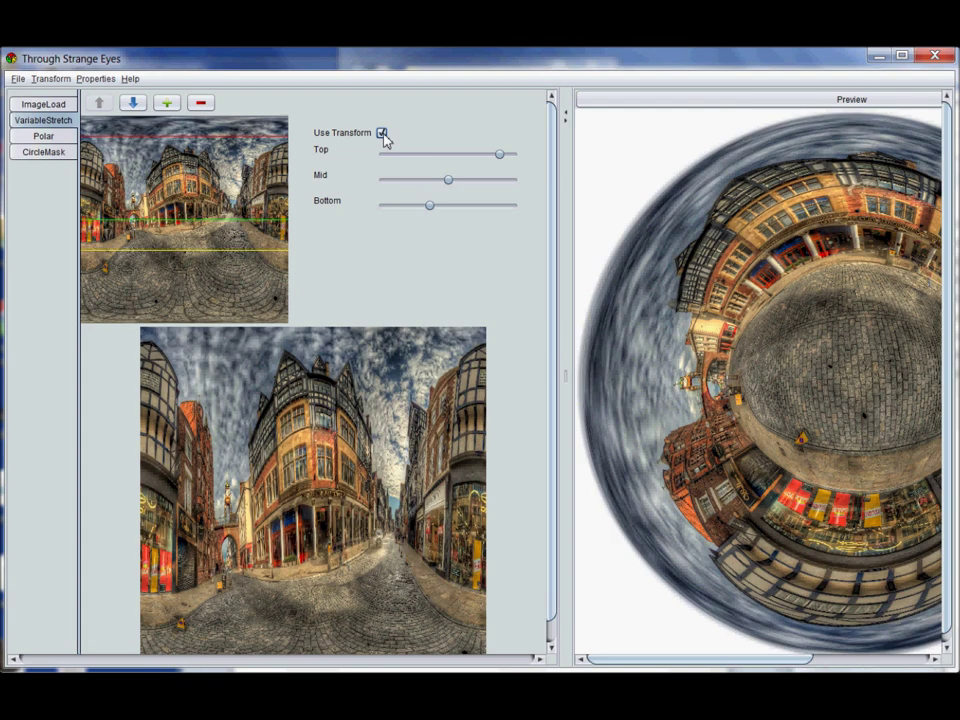
{"action": "left_click", "coordinate": [620, 101]}
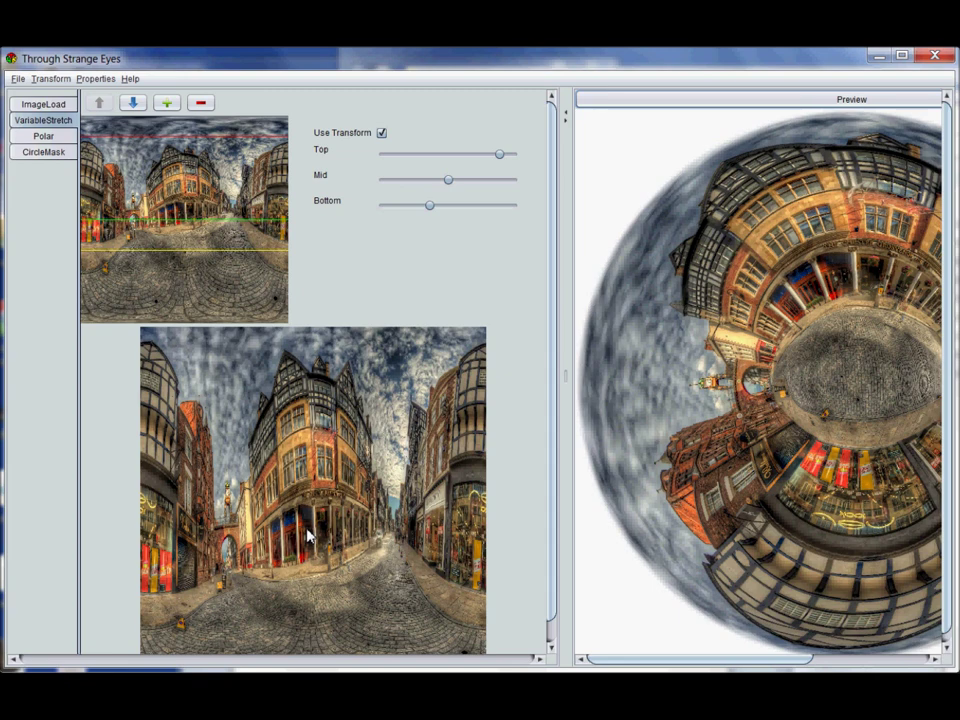
- Review the output properties, with the custom image size of 1,000 by 1,000 and oversample of 1, and accept them
{"action": "left_click", "coordinate": [96, 79]}
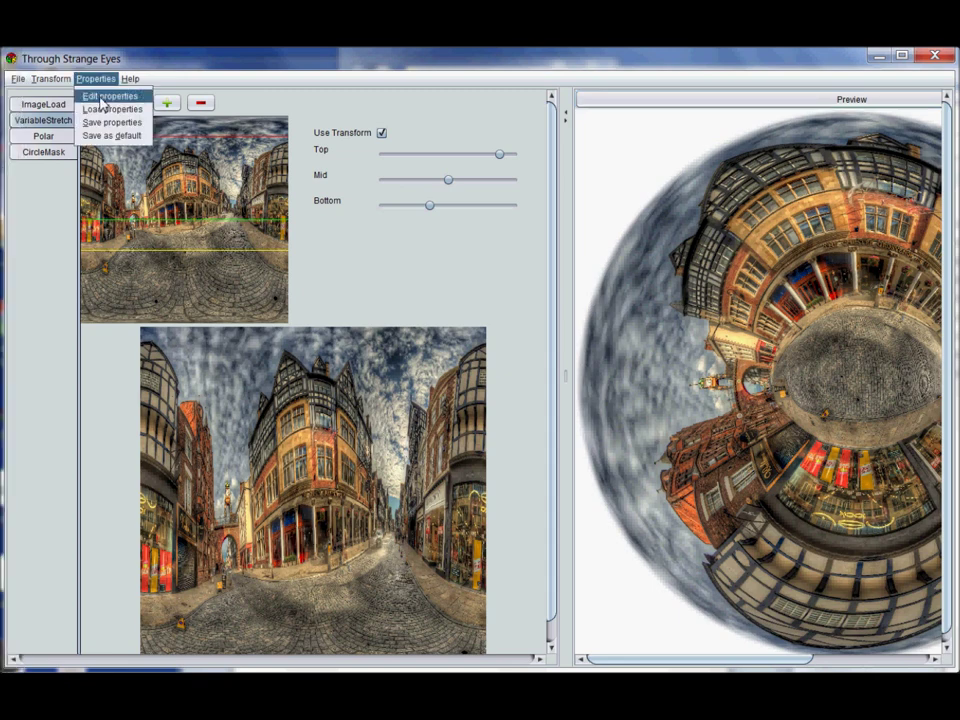
{"action": "left_click", "coordinate": [100, 99]}
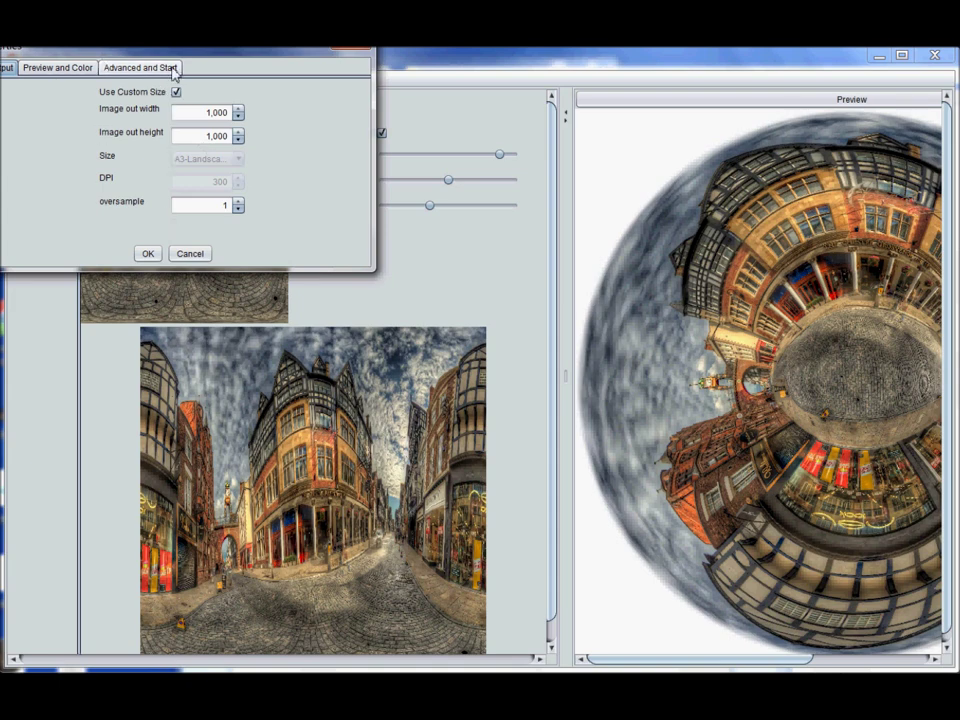
{"action": "left_click", "coordinate": [147, 253]}
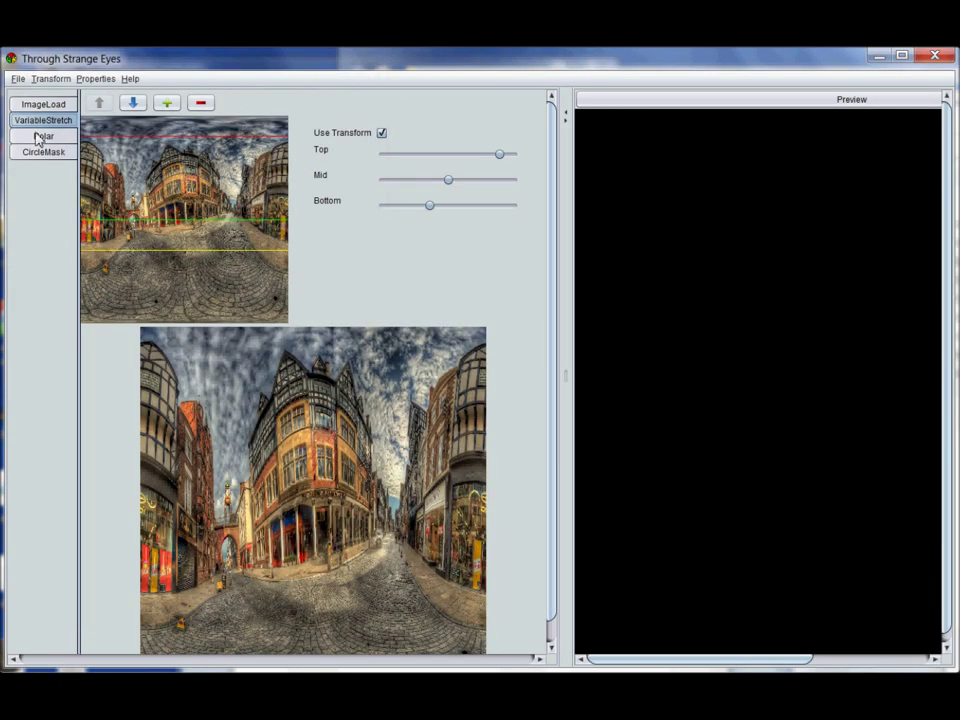
- Save the transformed image as 2. Chester_hdr_tonemapped_out.jpg in the 2. Concepts folder
{"action": "left_click", "coordinate": [18, 79]}
{"action": "left_click", "coordinate": [32, 107]}
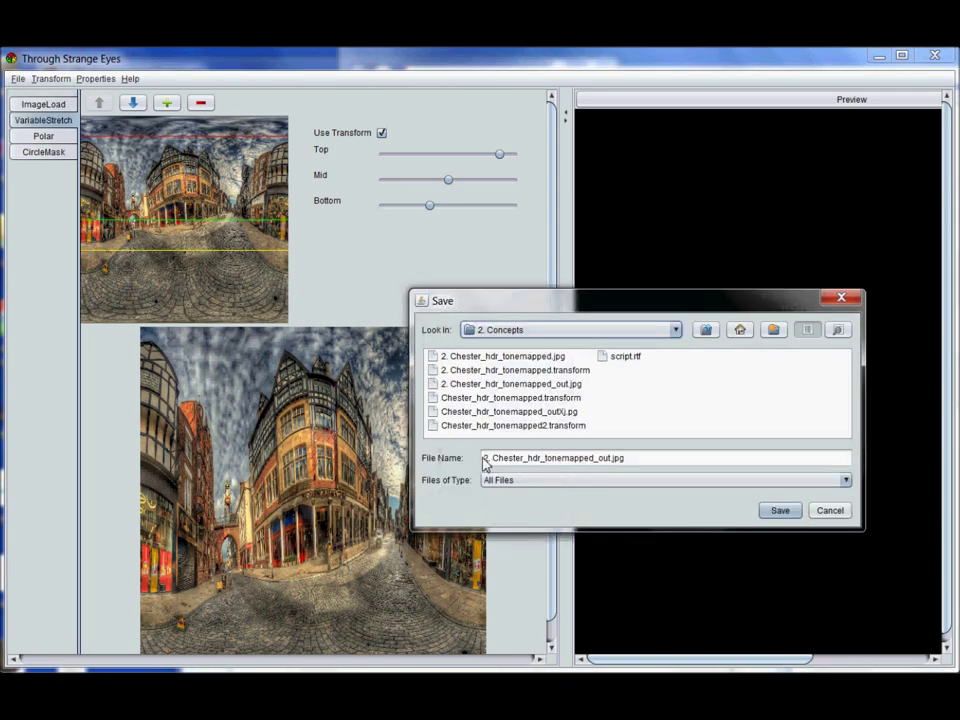
{"action": "left_click_drag", "start_coordinate": [484, 462], "coordinate": [598, 461]}
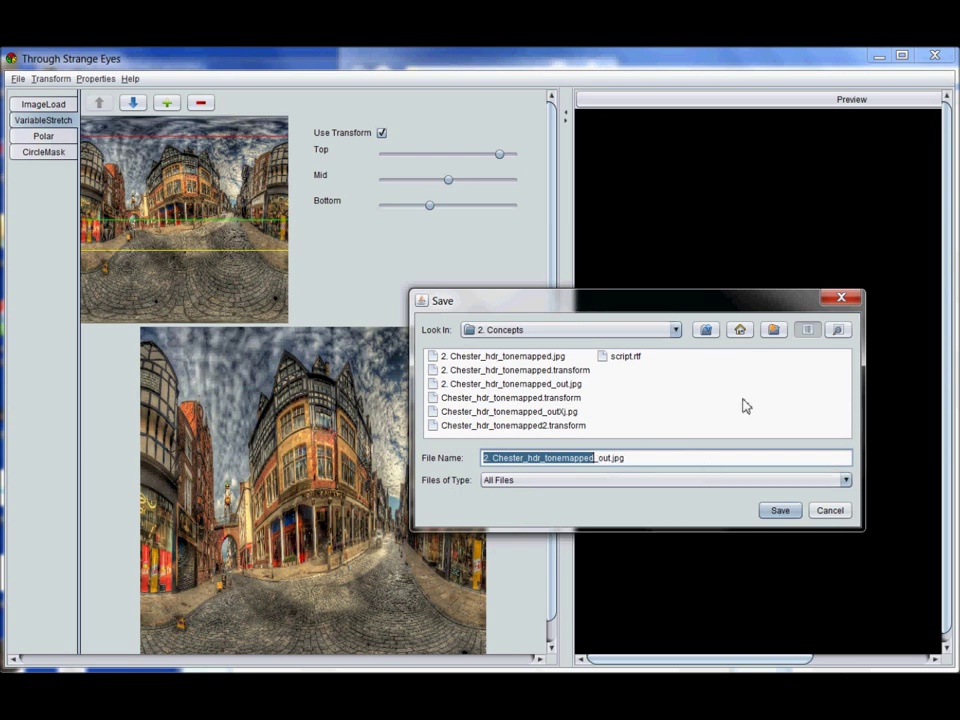
{"action": "left_click", "coordinate": [778, 511]}
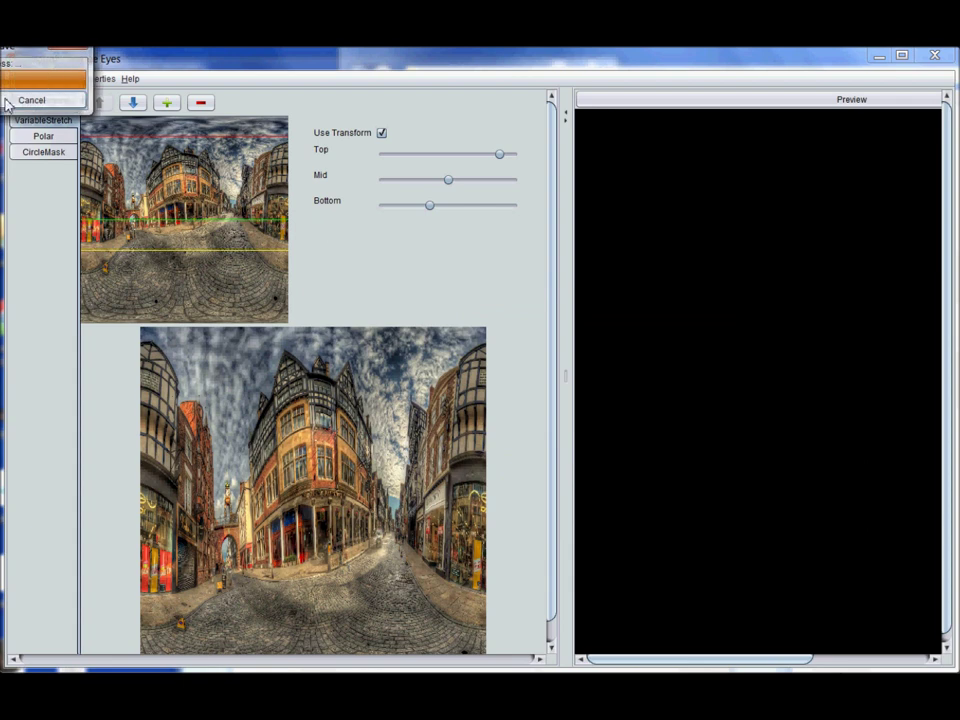